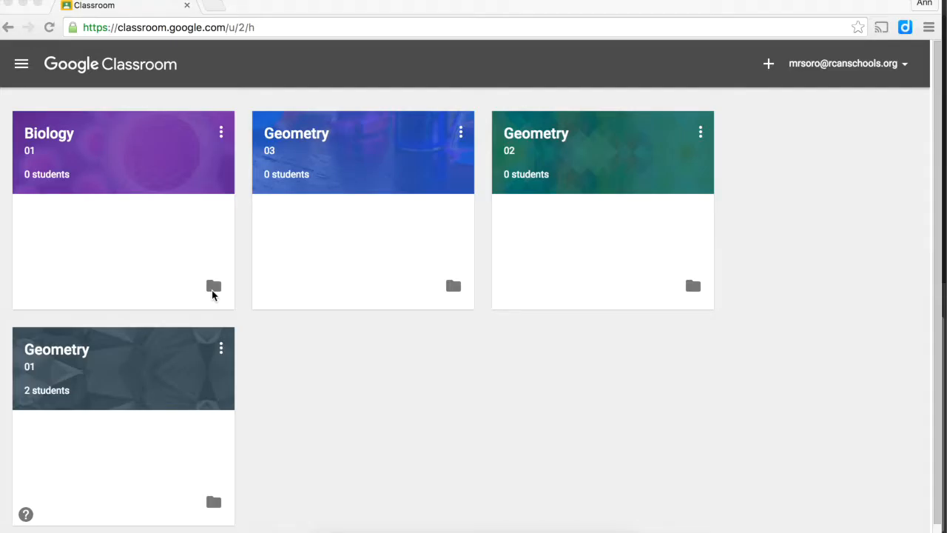
- Open the Biology 01 class's Google Drive folder from its Classroom card
{"action": "left_click", "coordinate": [213, 295]}
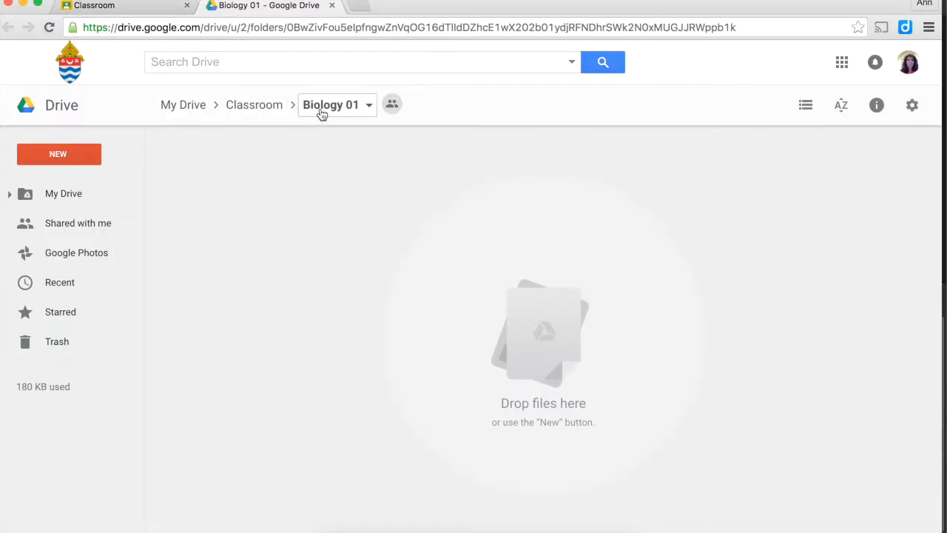
- Create a new Google Form in the Biology 01 folder and accept the shared-folder prompt
{"action": "left_click", "coordinate": [62, 162]}
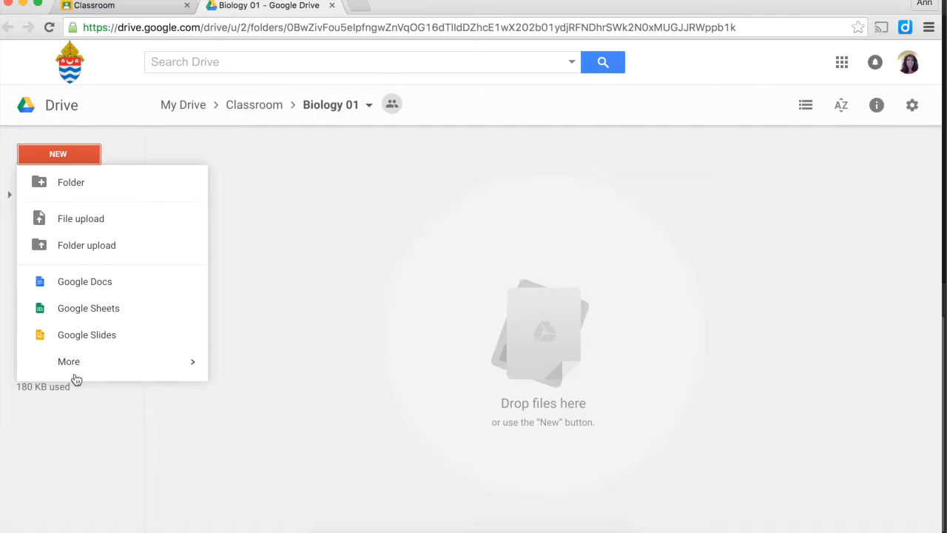
{"action": "mouse_move", "coordinate": [76, 375]}
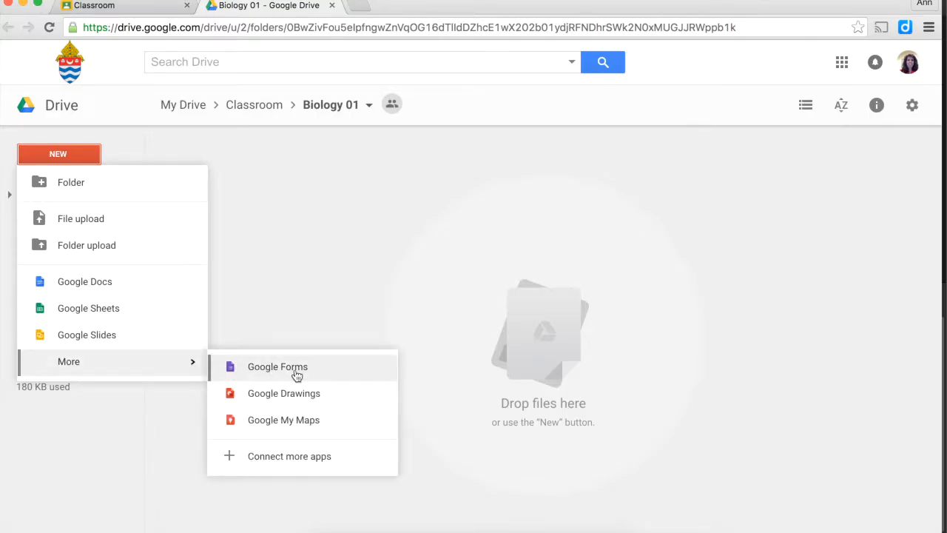
{"action": "left_click", "coordinate": [296, 375]}
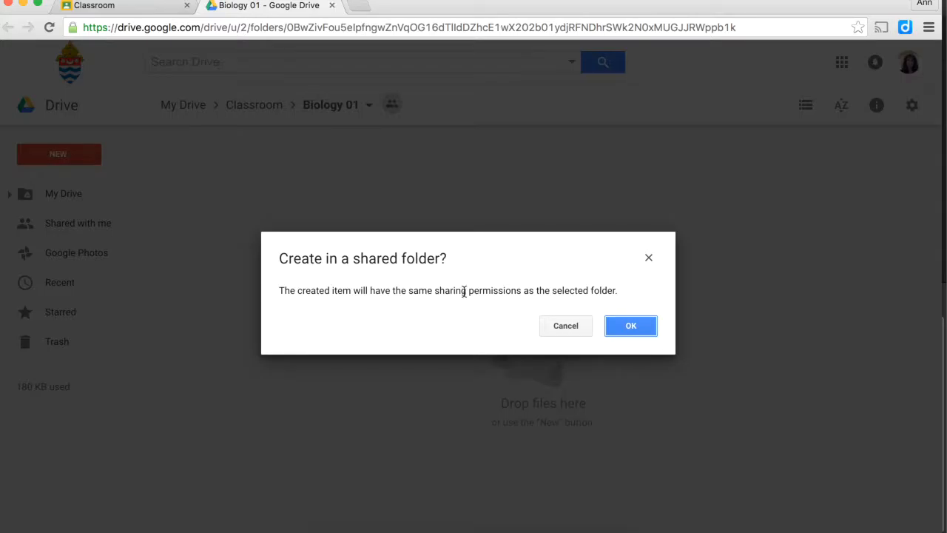
{"action": "left_click", "coordinate": [631, 326]}
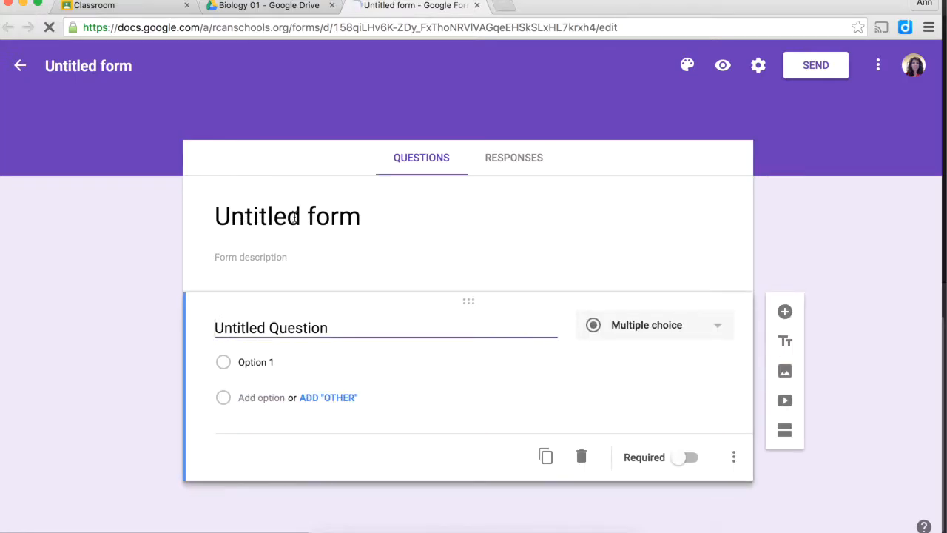
- Title the form 'Biology Bird Data Collection' with the description 'Observation of local birds.'
{"action": "left_click", "coordinate": [294, 217]}
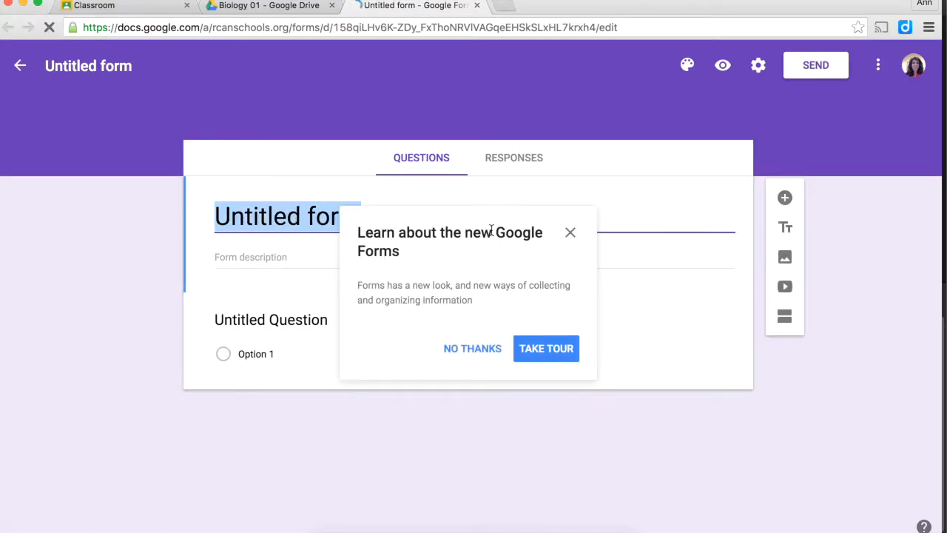
{"action": "left_click", "coordinate": [570, 234]}
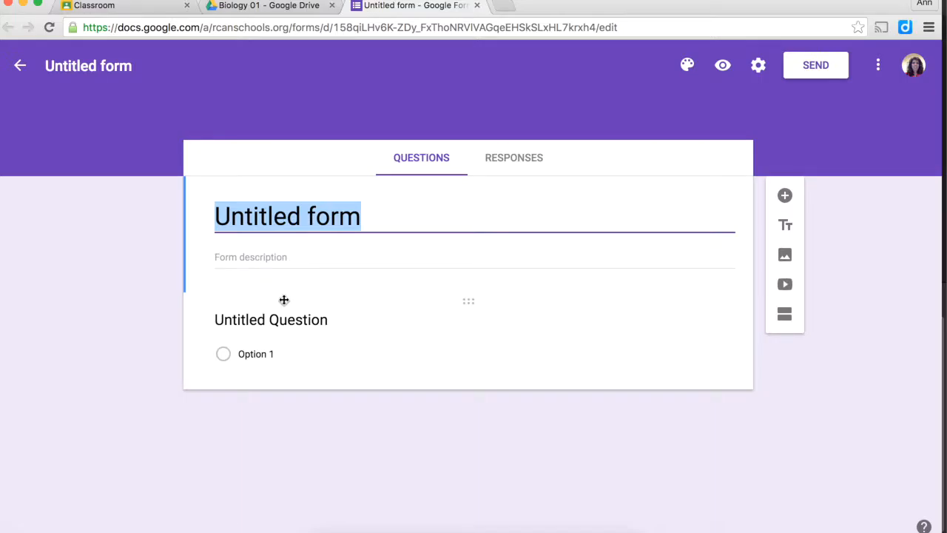
{"action": "type", "text": "Biology Bird Data Collection"}
{"action": "left_click", "coordinate": [252, 257]}
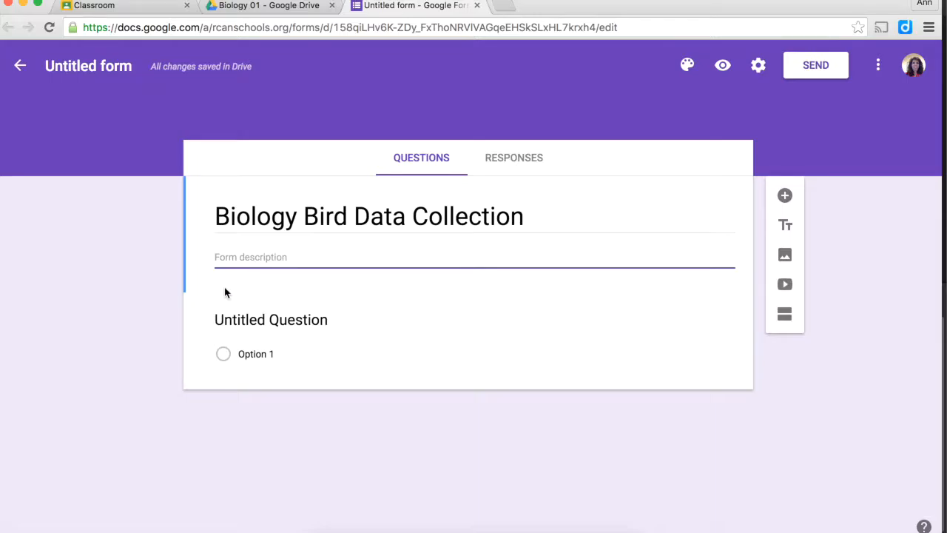
{"action": "type", "text": "Observation of local birds."}
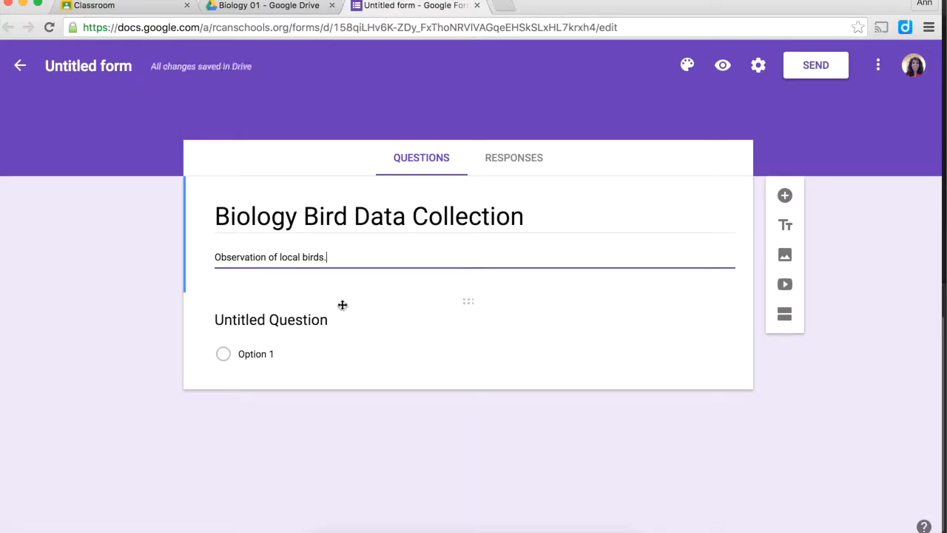
{"action": "left_click", "coordinate": [309, 326]}
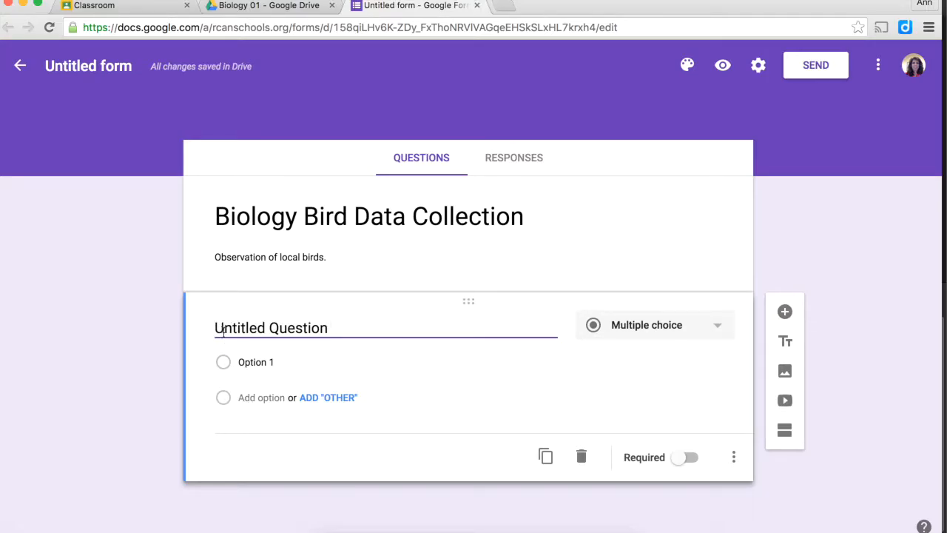
- Retitle the first question 'Where did you do the observation?' and make it Short answer
{"action": "left_click_drag", "start_coordinate": [214, 328], "coordinate": [270, 324]}
{"action": "triple_click", "coordinate": [343, 320]}
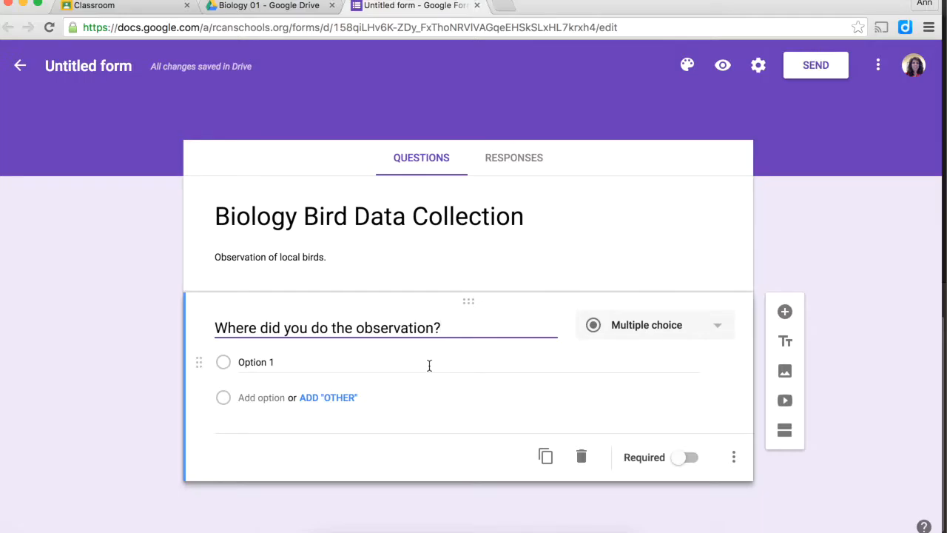
{"action": "left_click", "coordinate": [715, 329]}
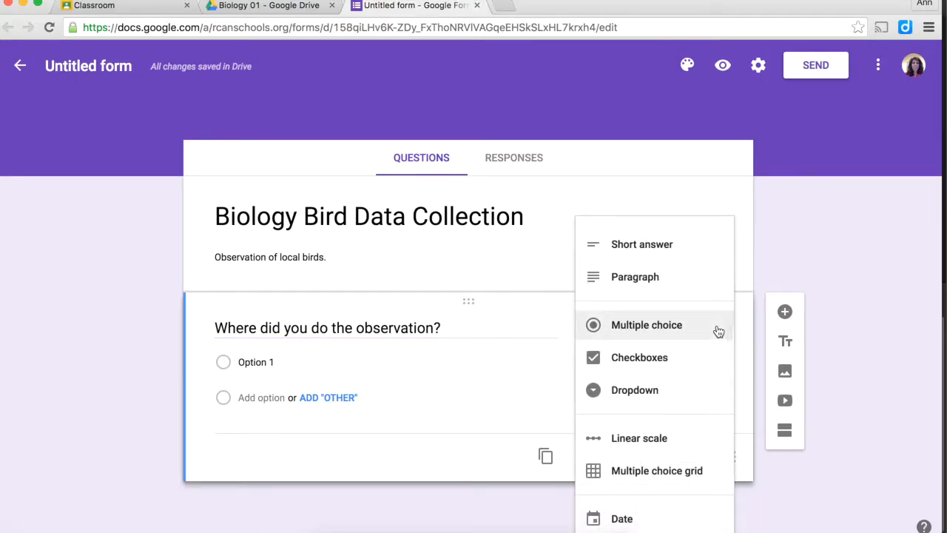
{"action": "left_click", "coordinate": [665, 246]}
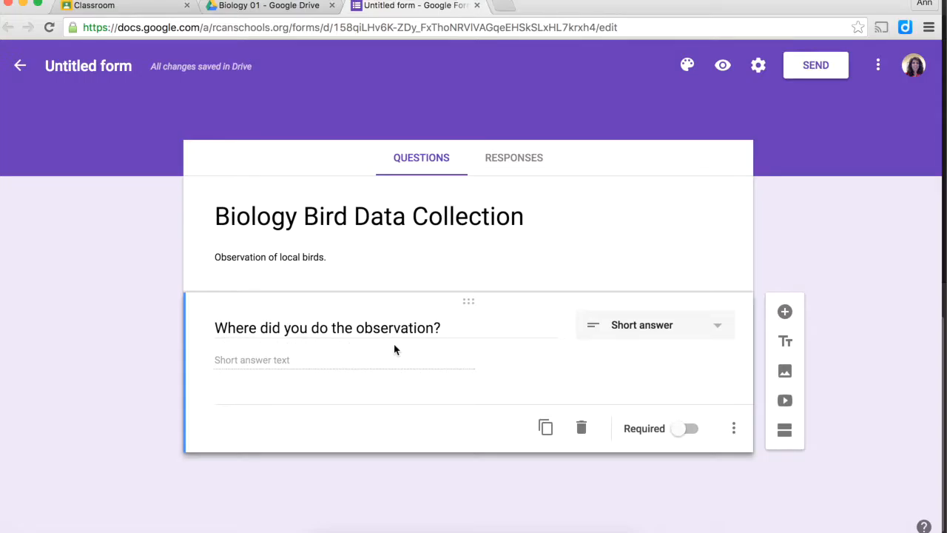
- Give the location question an address-example description, make it required, and name the file 'Biology Bird Data Collection'
{"action": "left_click", "coordinate": [733, 430]}
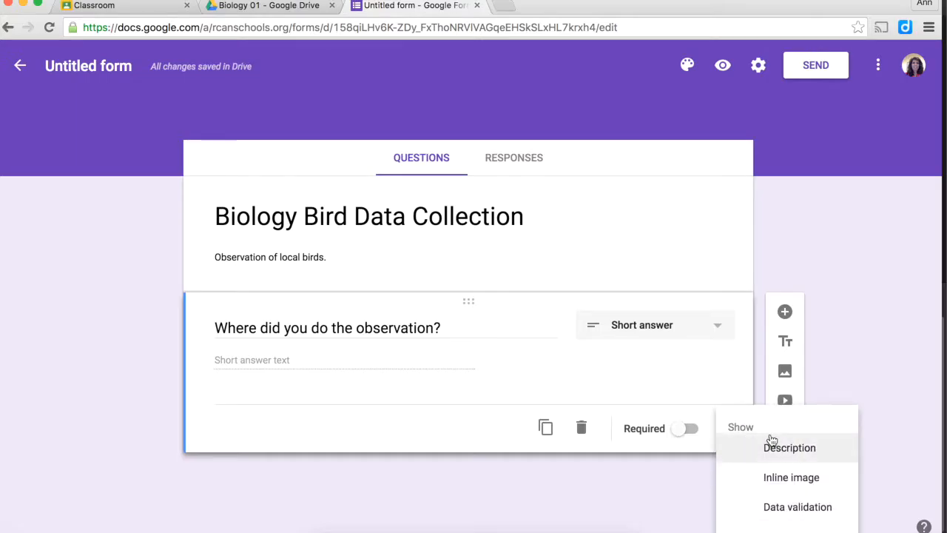
{"action": "left_click", "coordinate": [812, 450]}
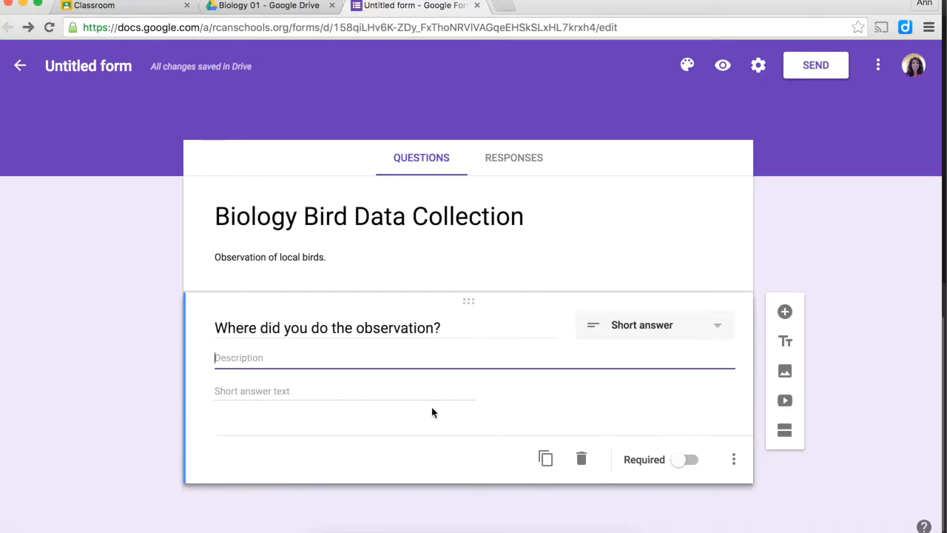
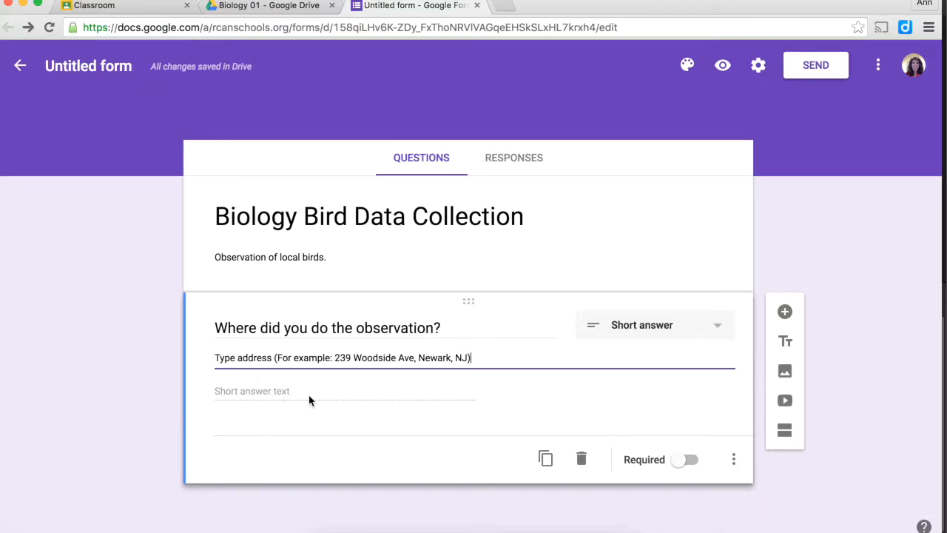
{"action": "left_click", "coordinate": [690, 460]}
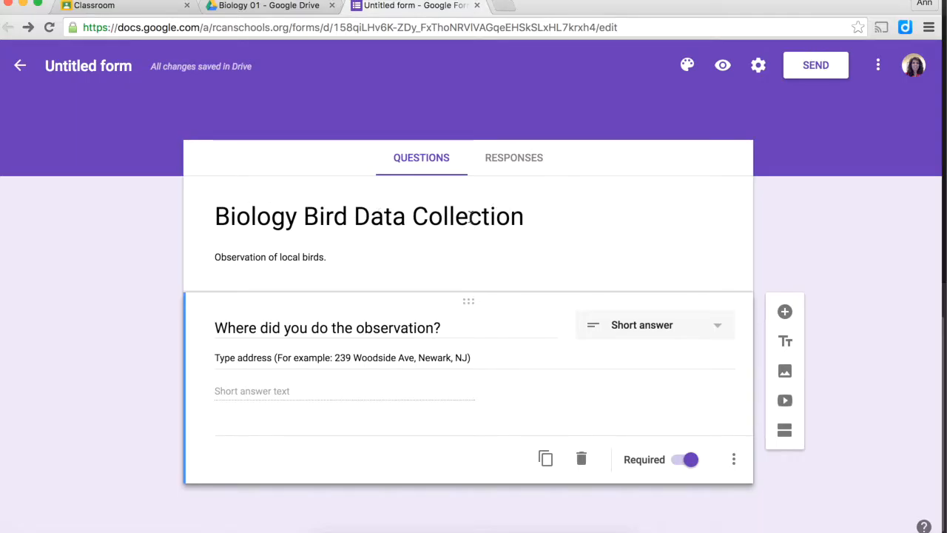
{"action": "left_click", "coordinate": [111, 67]}
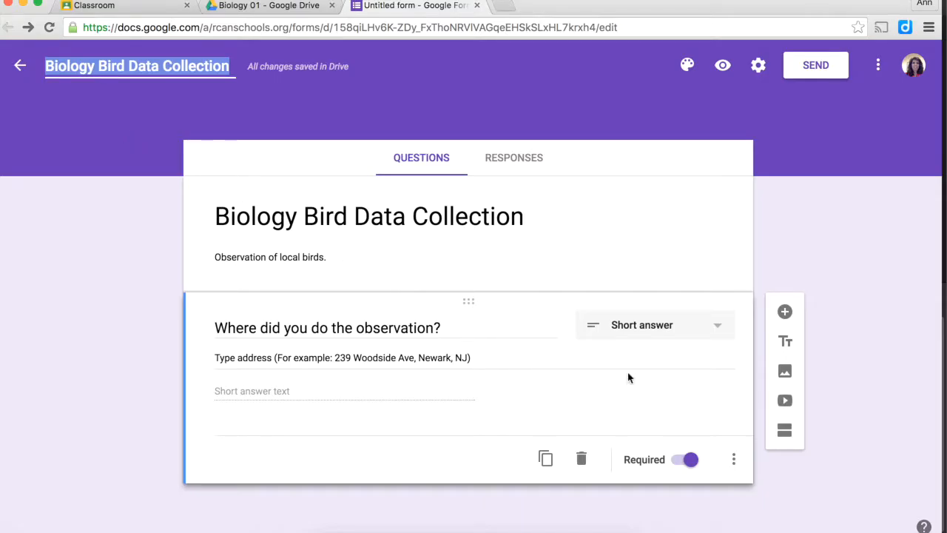
- Add the required question 'How many birds did you see in your 30 minute observation?'
{"action": "left_click", "coordinate": [786, 313]}
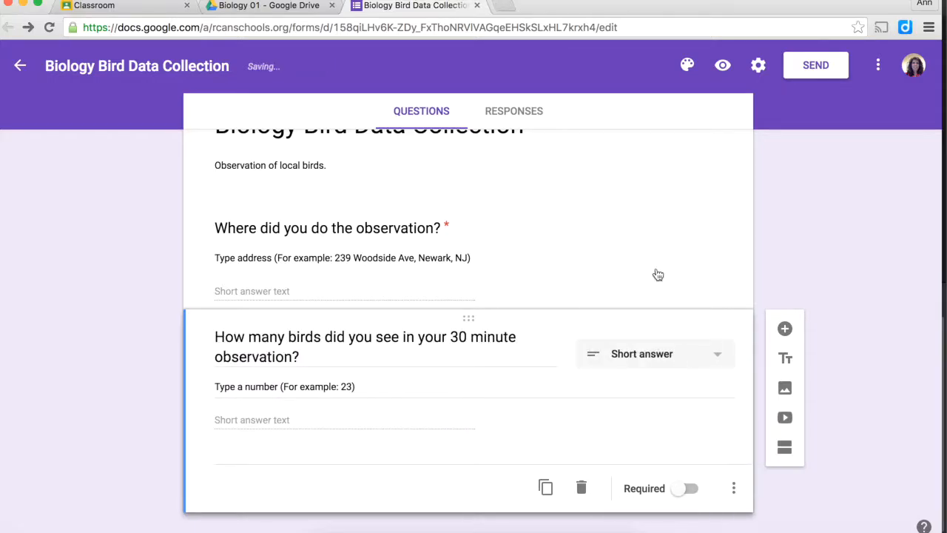
{"action": "left_click", "coordinate": [688, 490]}
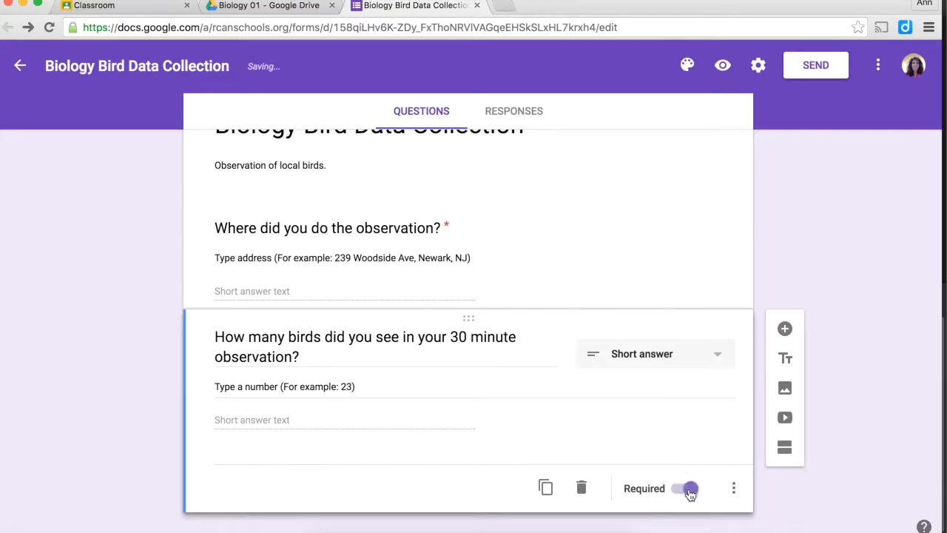
- Add a Checkboxes question titled 'What breeds of birds did you see?'
{"action": "left_click", "coordinate": [785, 330]}
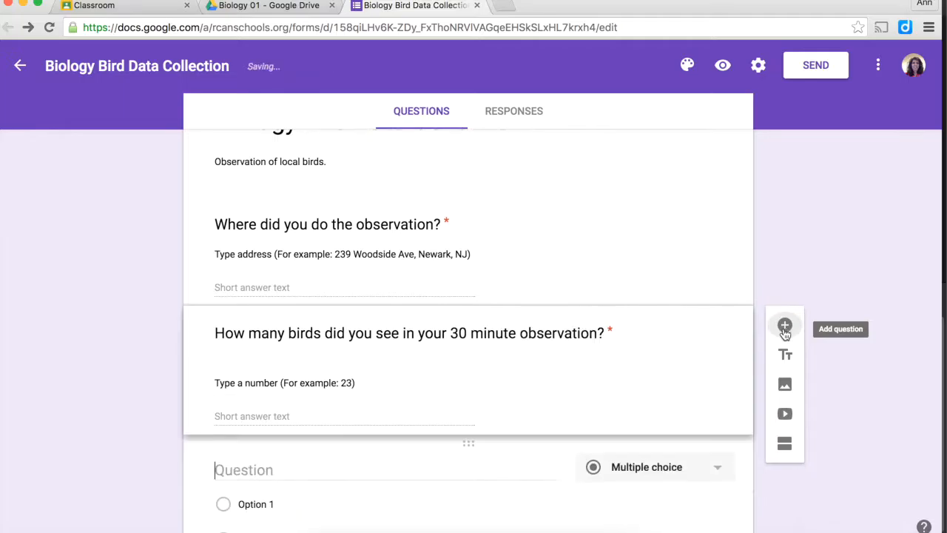
{"action": "type", "text": "What breeds of birds did you see?"}
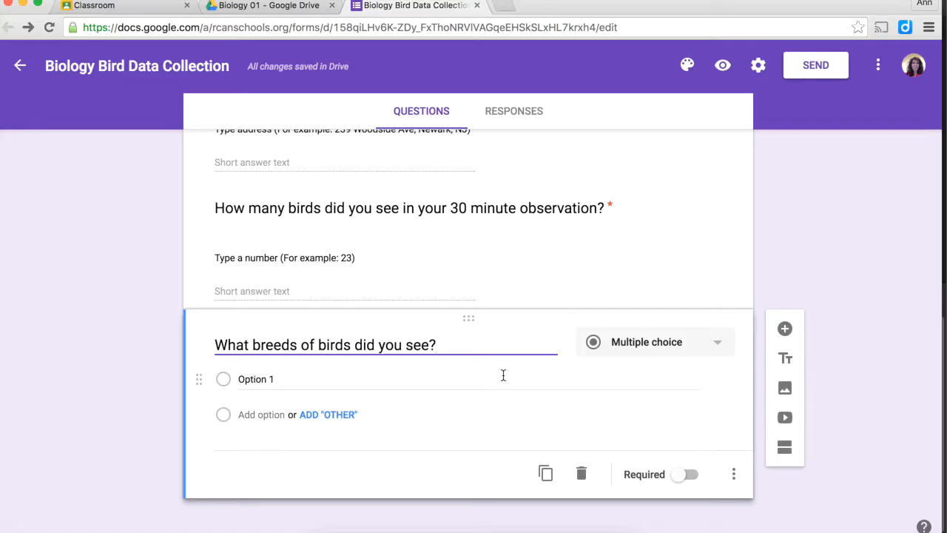
{"action": "left_click", "coordinate": [716, 347]}
{"action": "left_click", "coordinate": [676, 372]}
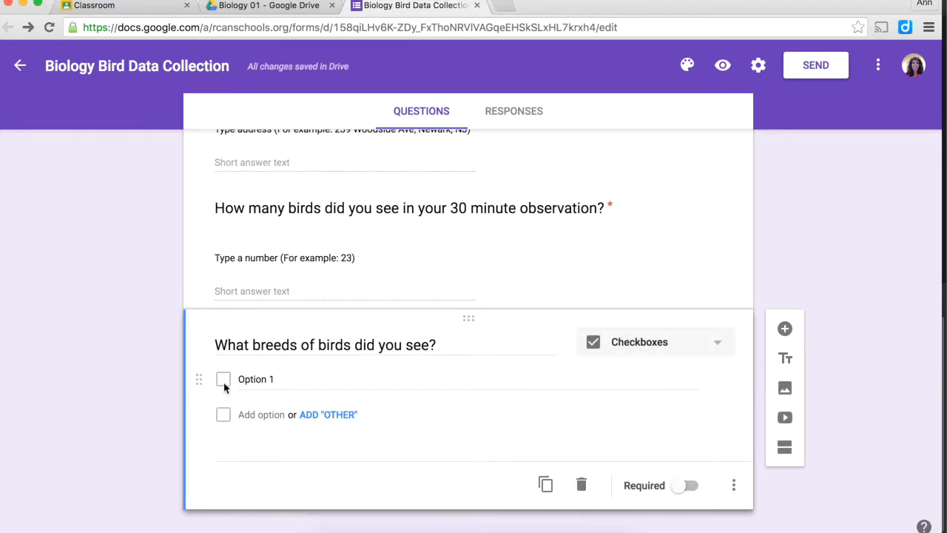
{"action": "scroll", "coordinate": [226, 387], "scroll_direction": "down", "scroll_amount": 1}
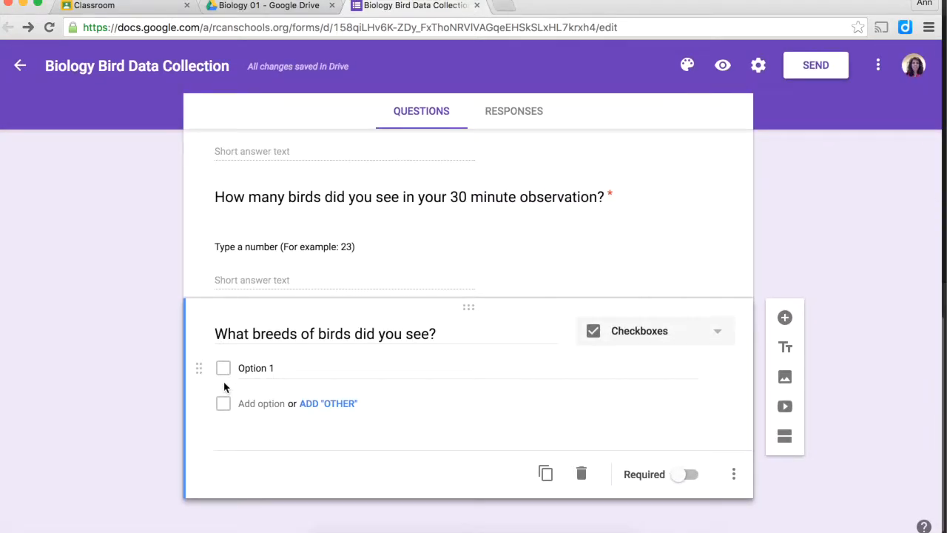
- List the bird choices (Sparrow, Morning Dove, Robin…Cardinal), add Other, and make it required
{"action": "left_click", "coordinate": [258, 368]}
{"action": "type", "text": "Sparrow"}
{"action": "type", "text": "Morning Dove"}
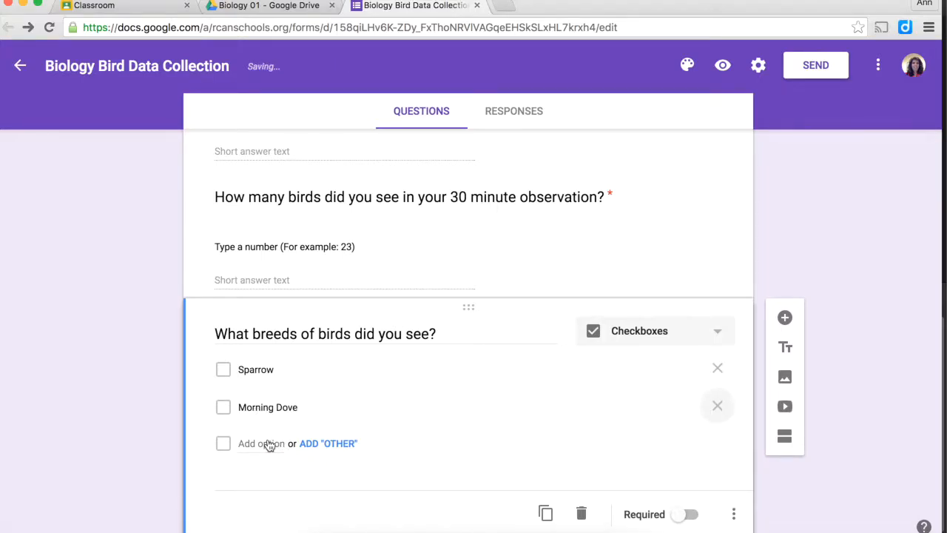
{"action": "left_click", "coordinate": [268, 444]}
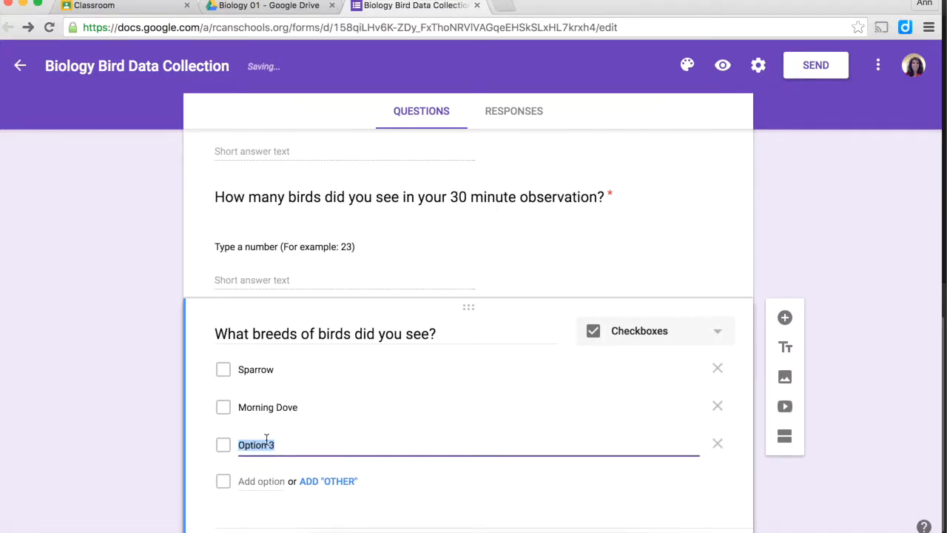
{"action": "type", "text": "Robin"}
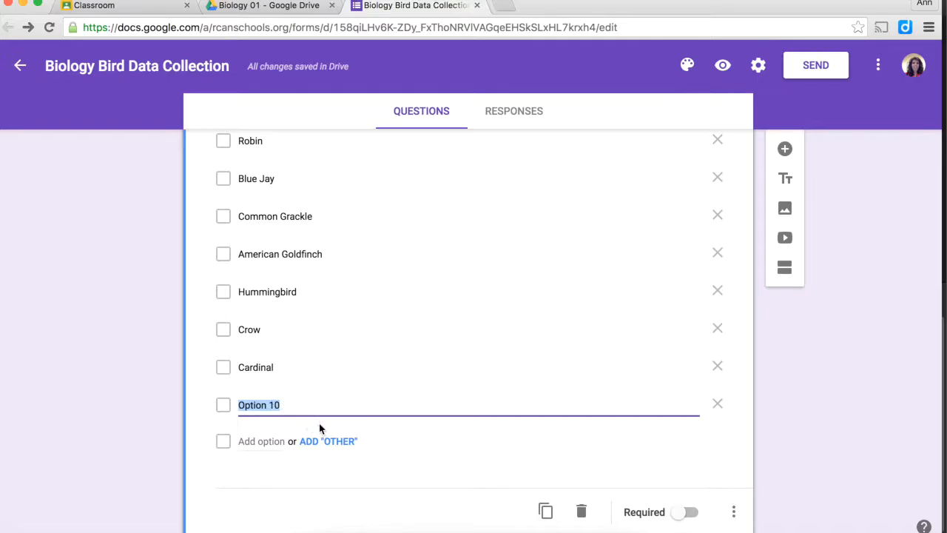
{"action": "left_click", "coordinate": [718, 404]}
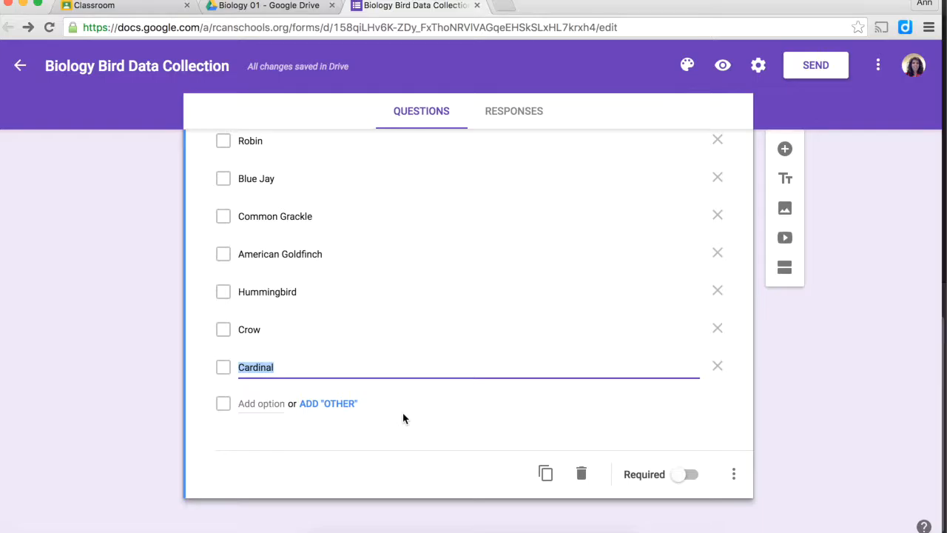
{"action": "left_click", "coordinate": [329, 409]}
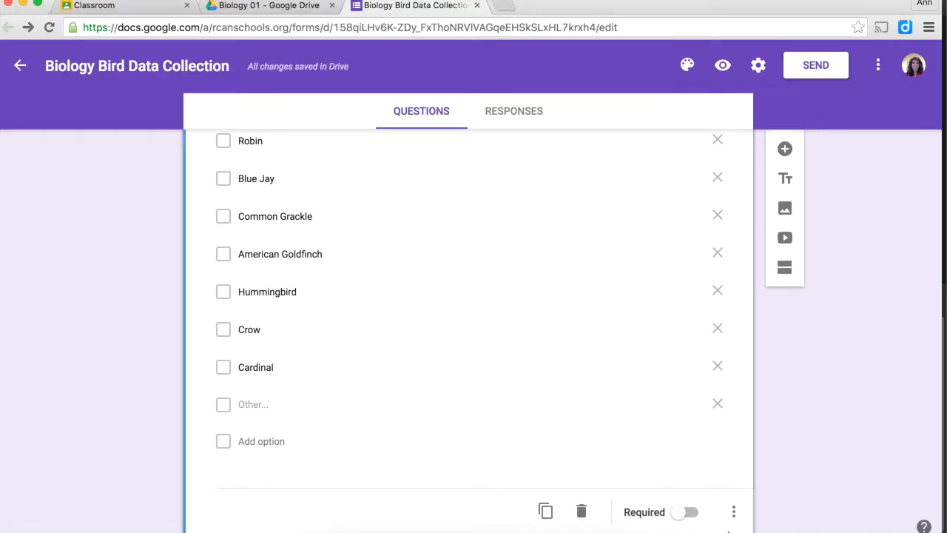
{"action": "left_click", "coordinate": [696, 523]}
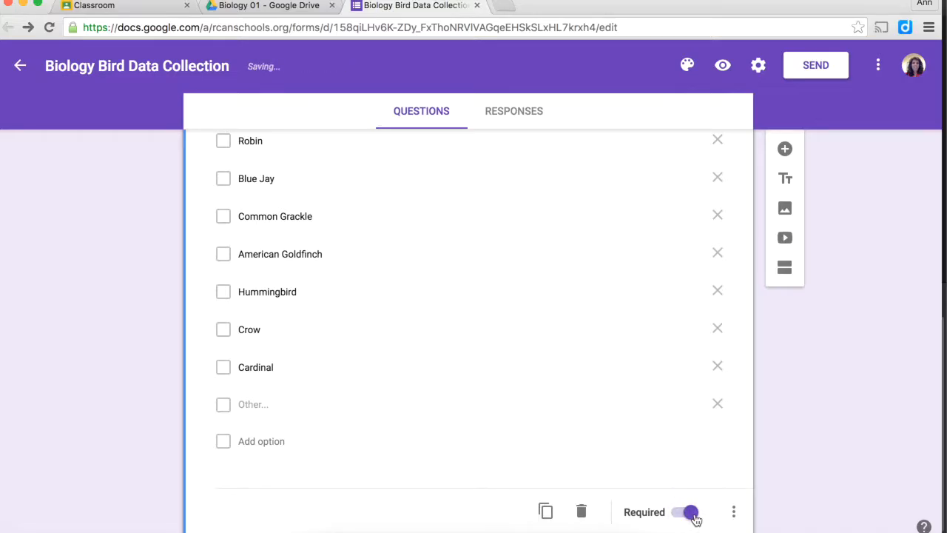
{"action": "left_click", "coordinate": [787, 153]}
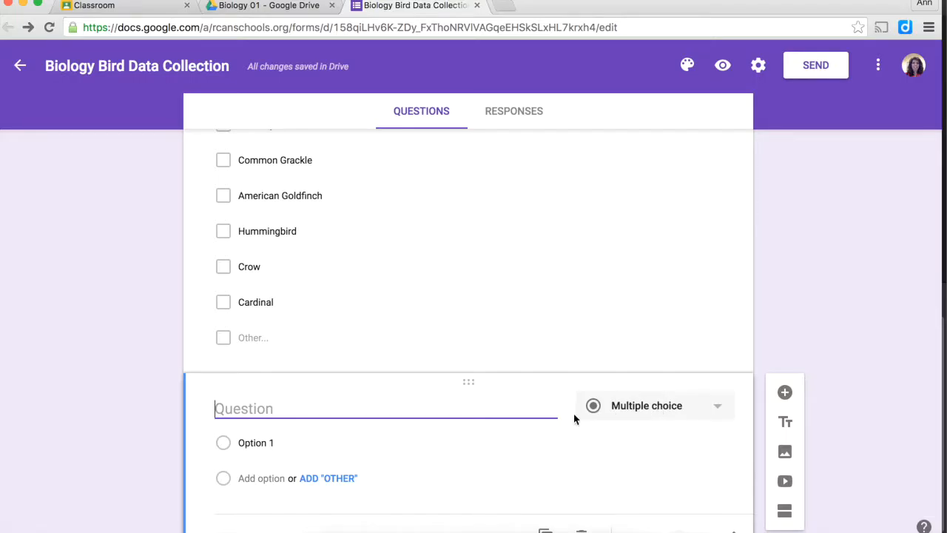
- Paste six time-of-day options into the multiple-choice question and make it required
{"action": "scroll", "coordinate": [220, 453], "scroll_direction": "down", "scroll_amount": 2}
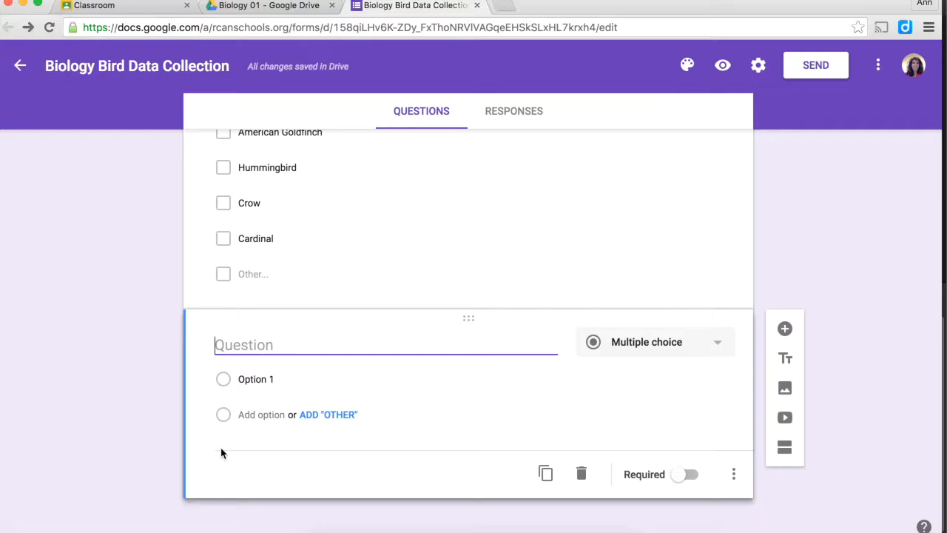
{"action": "left_click", "coordinate": [247, 379]}
{"action": "type", "text": "Early morning (before 9am) Morning (9am-noon) Afternoon (noon-3pm) Late afternoon (3pm-5pm) Evening (5pm-8pm) Late Evening (8pm or later)"}
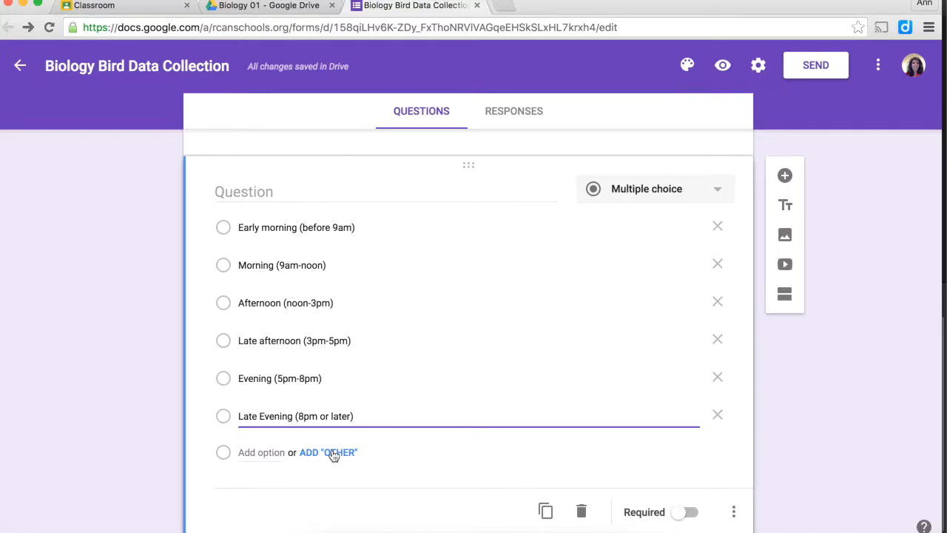
{"action": "left_click", "coordinate": [688, 512]}
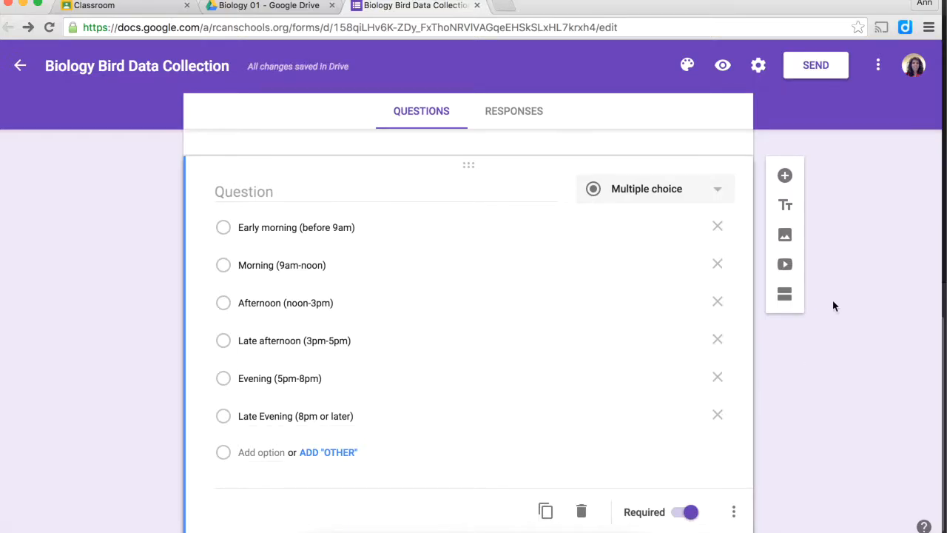
{"action": "left_click", "coordinate": [785, 178]}
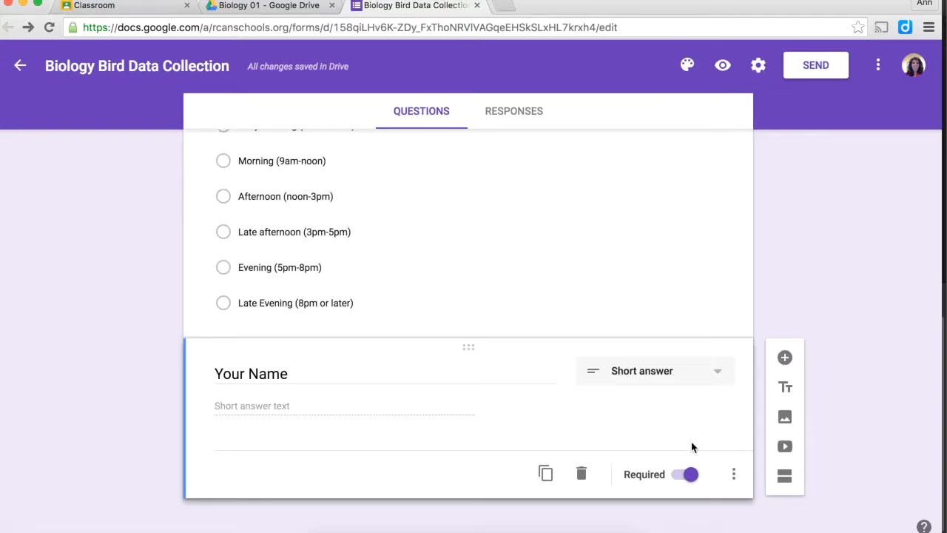
{"action": "scroll", "coordinate": [689, 437], "scroll_direction": "up", "scroll_amount": 10}
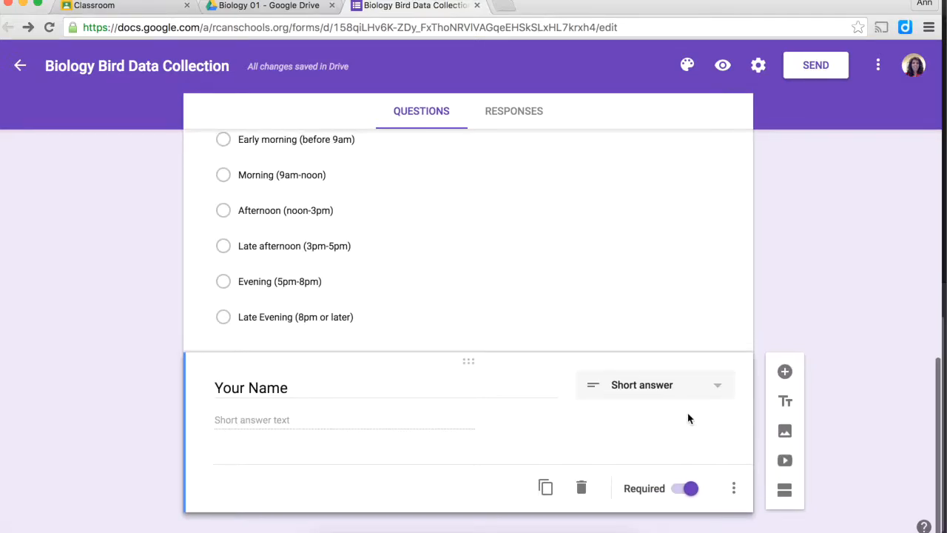
{"action": "scroll", "coordinate": [687, 419], "scroll_direction": "down", "scroll_amount": 6}
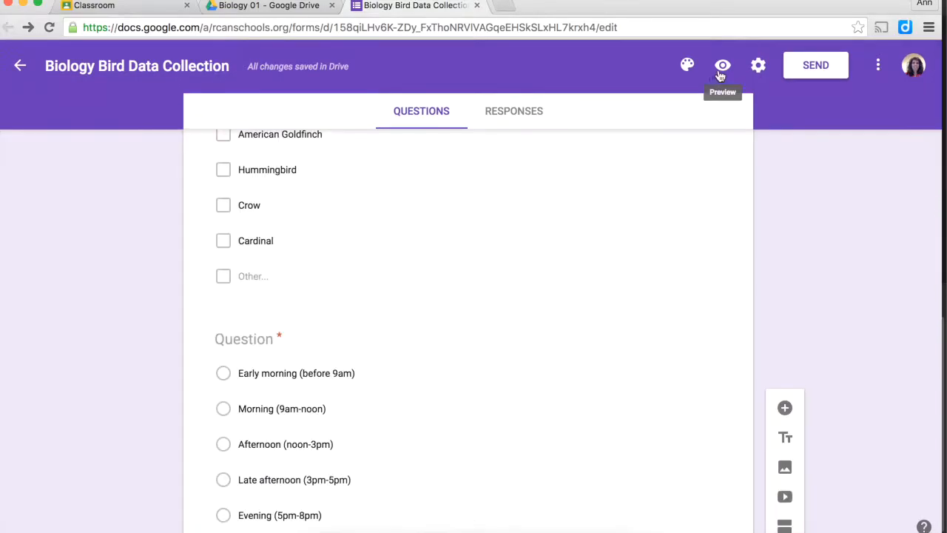
- Preview the live form in a new tab and copy its web address
{"action": "left_click", "coordinate": [723, 66]}
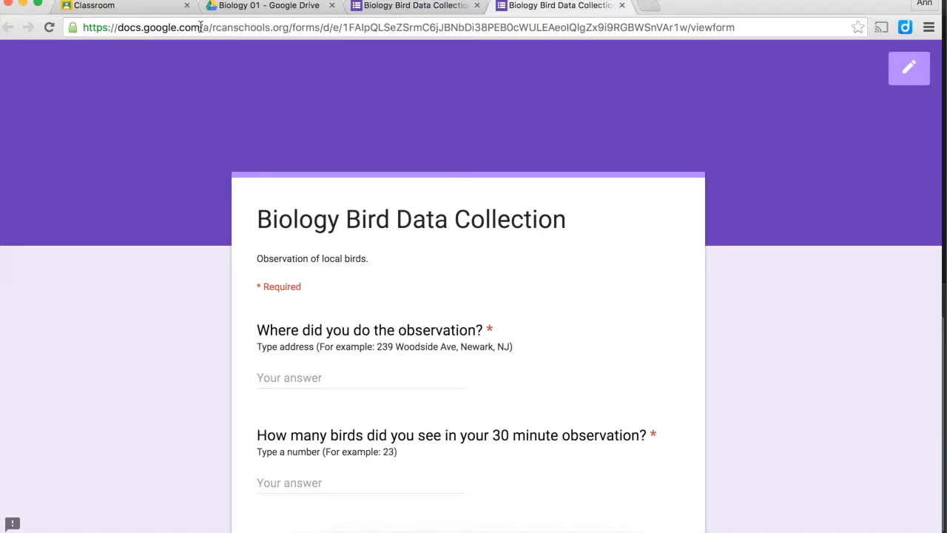
{"action": "left_click", "coordinate": [469, 27]}
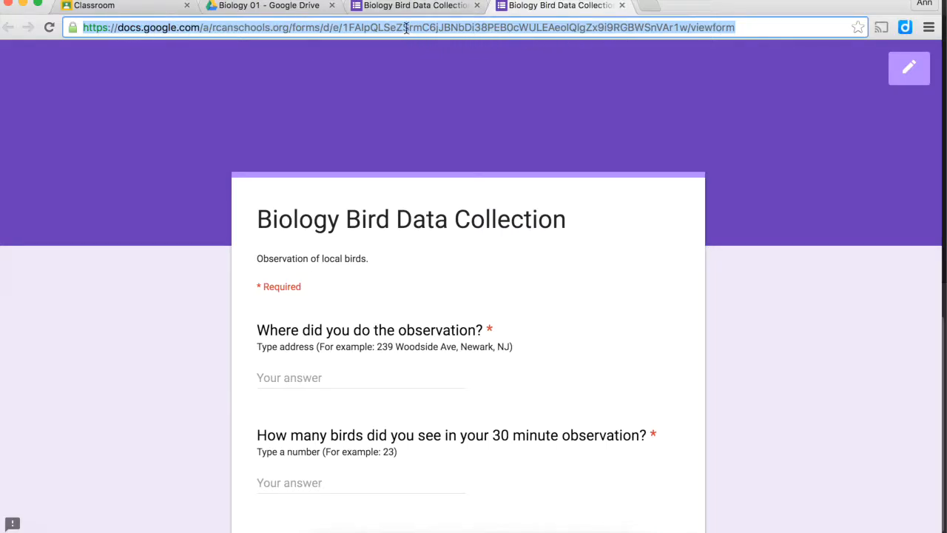
{"action": "right_click", "coordinate": [118, 27]}
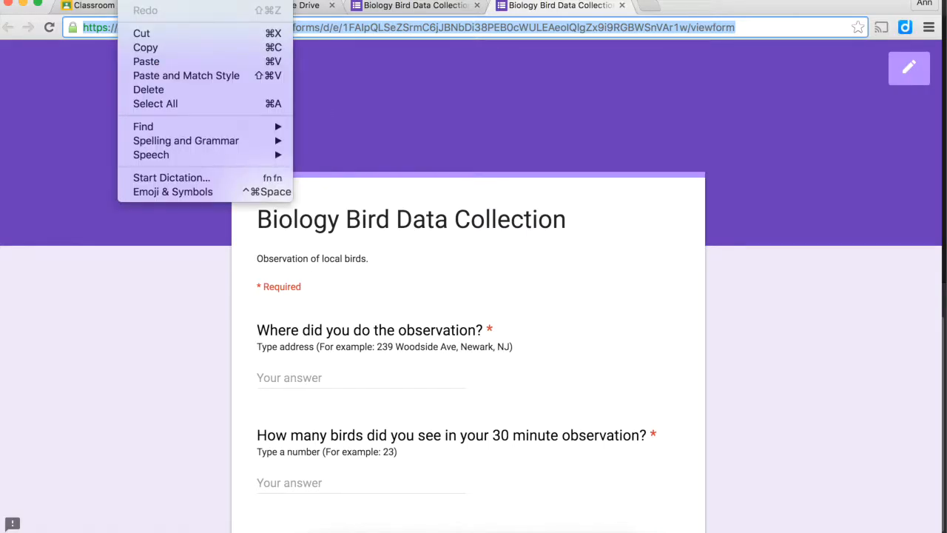
{"action": "key", "text": "Escape"}
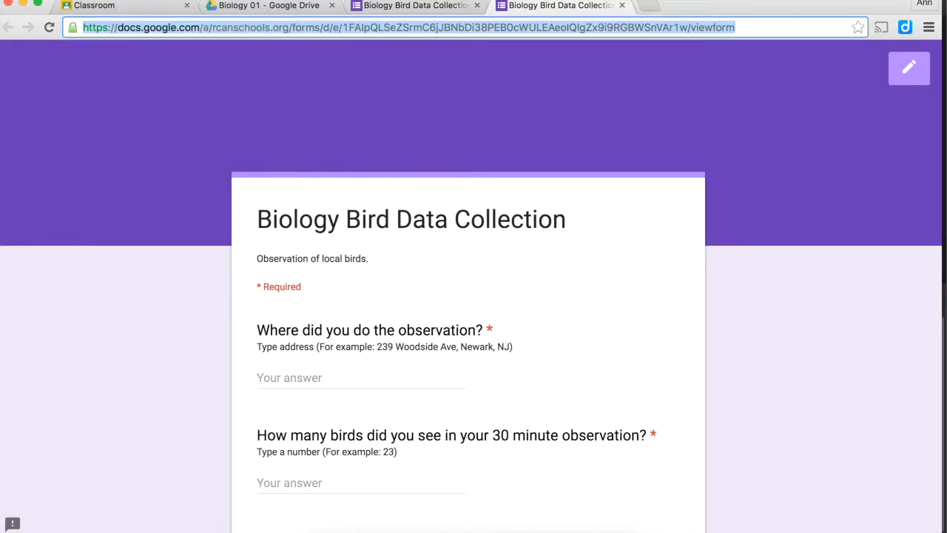
{"action": "right_click", "coordinate": [166, 27]}
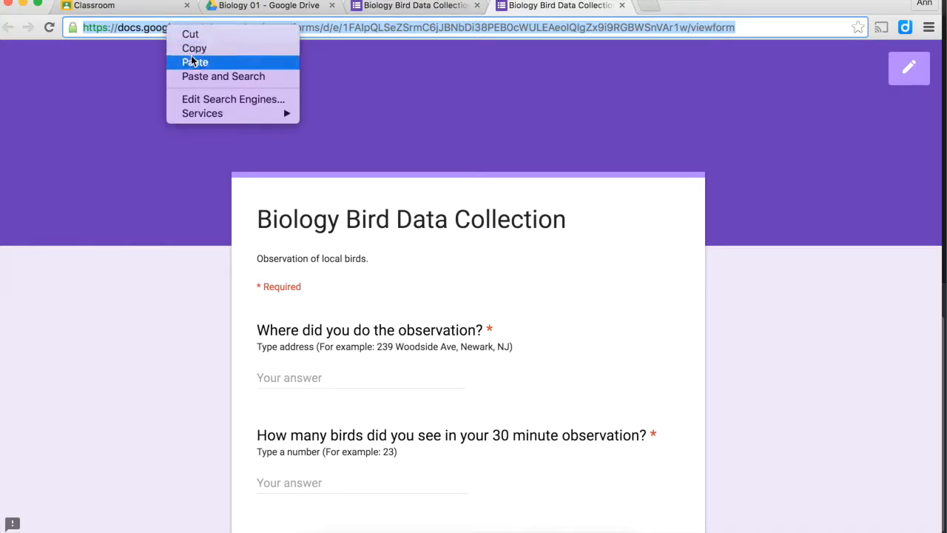
{"action": "left_click", "coordinate": [192, 48]}
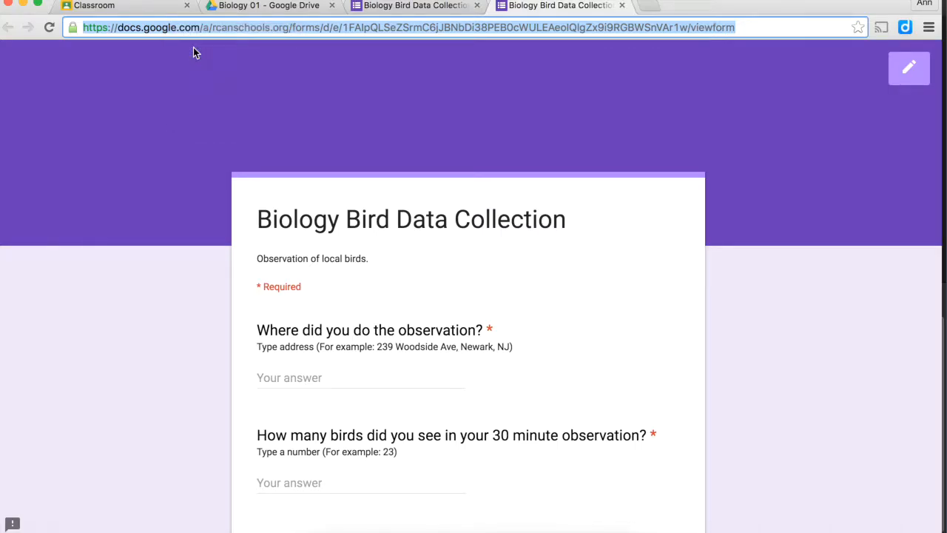
{"action": "left_click", "coordinate": [648, 12]}
{"action": "type", "text": "www.tinyurl.com"}
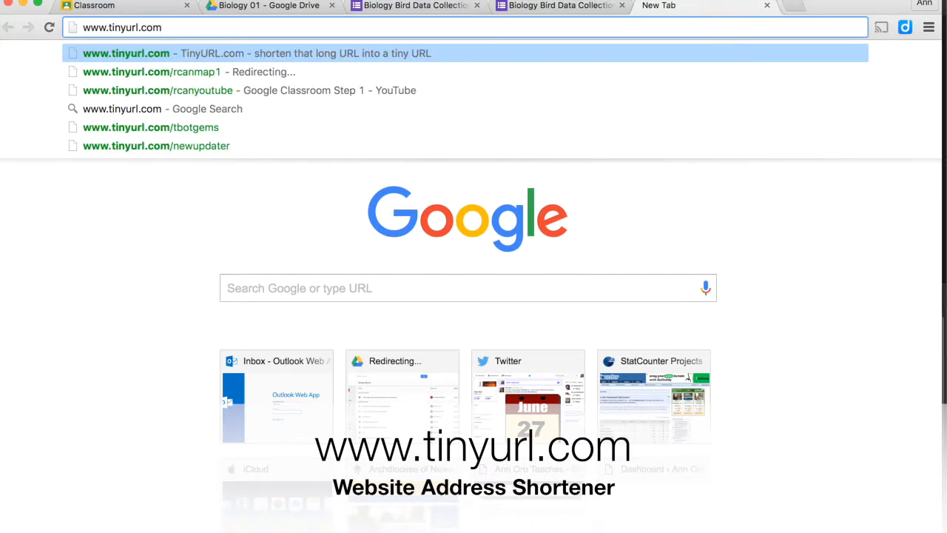
{"action": "key", "text": "Return"}
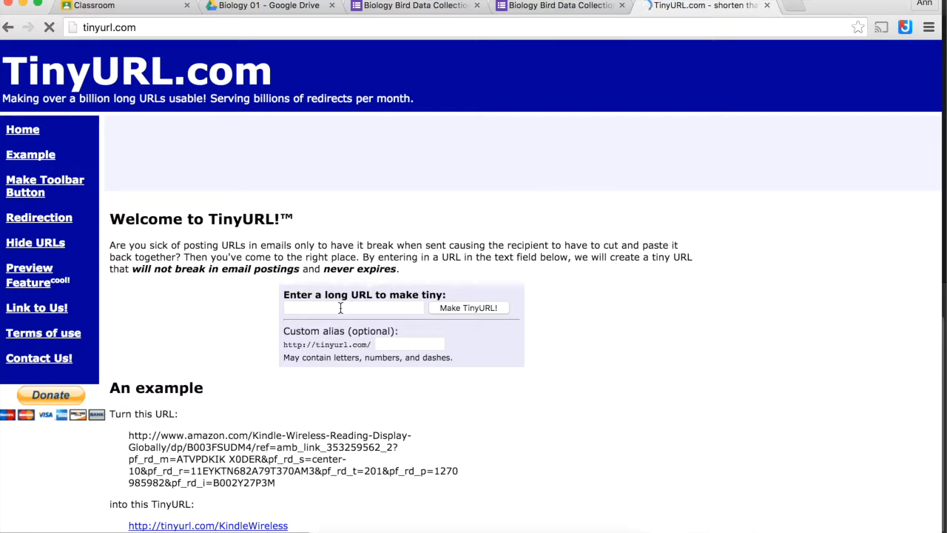
{"action": "left_click", "coordinate": [341, 307]}
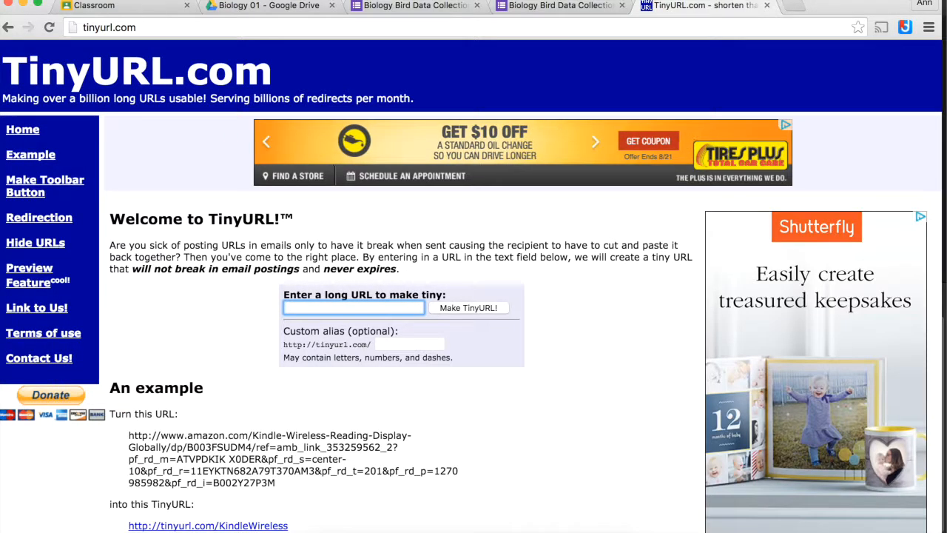
{"action": "left_click", "coordinate": [131, 0]}
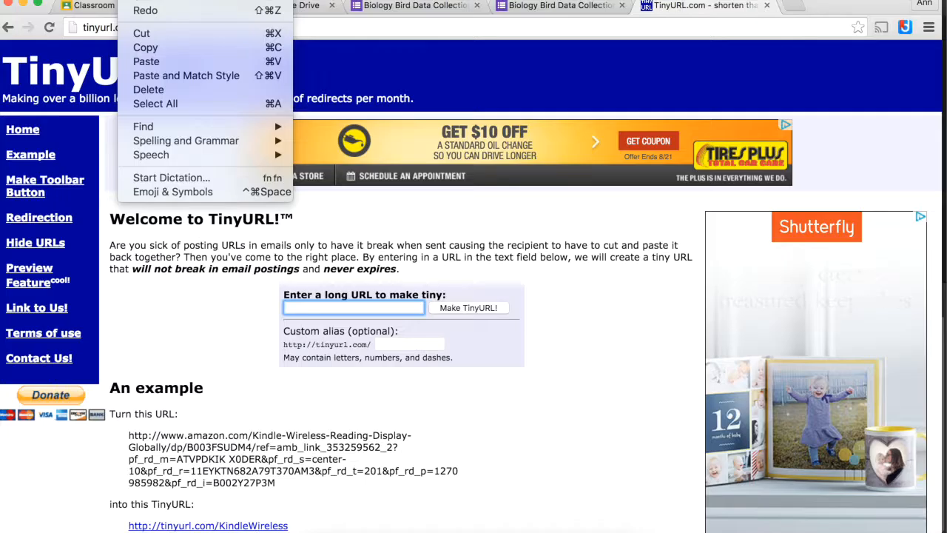
{"action": "left_click", "coordinate": [146, 62]}
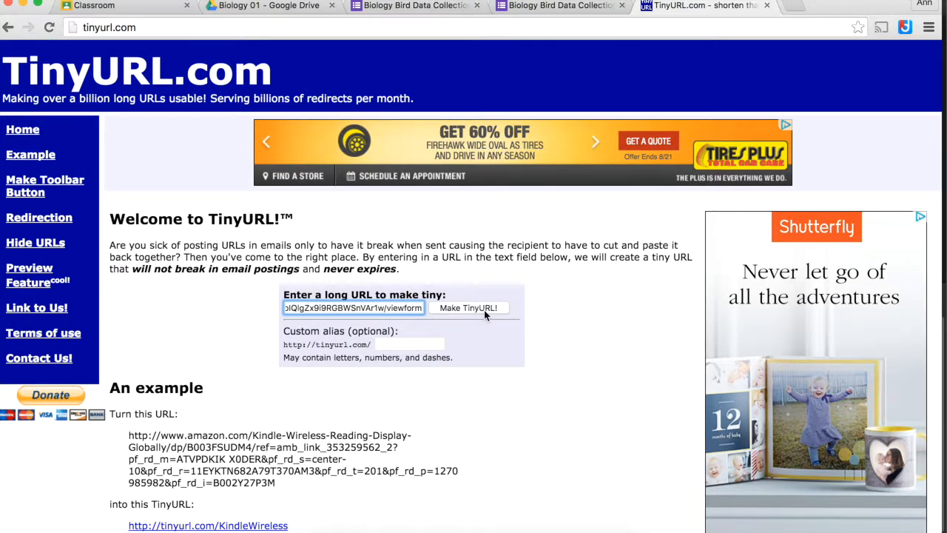
{"action": "left_click", "coordinate": [468, 308]}
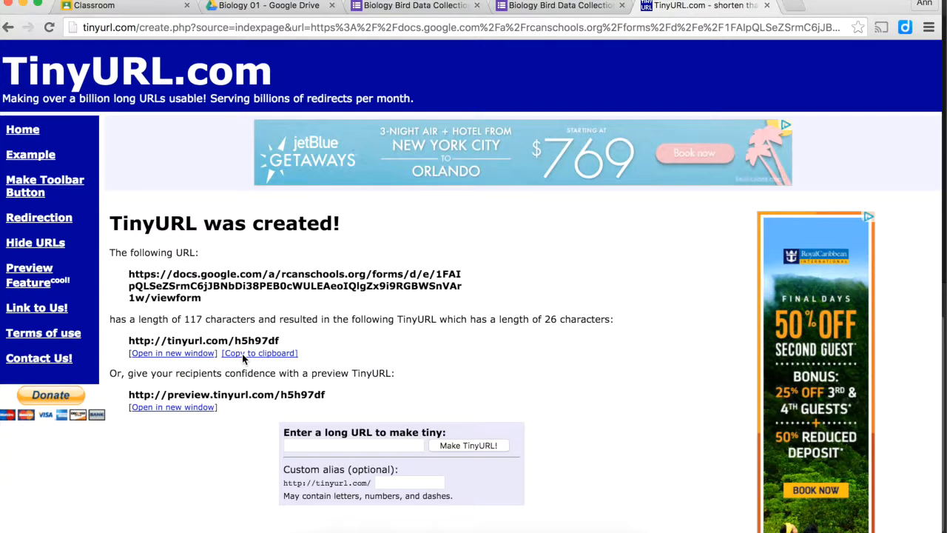
{"action": "left_click", "coordinate": [242, 354]}
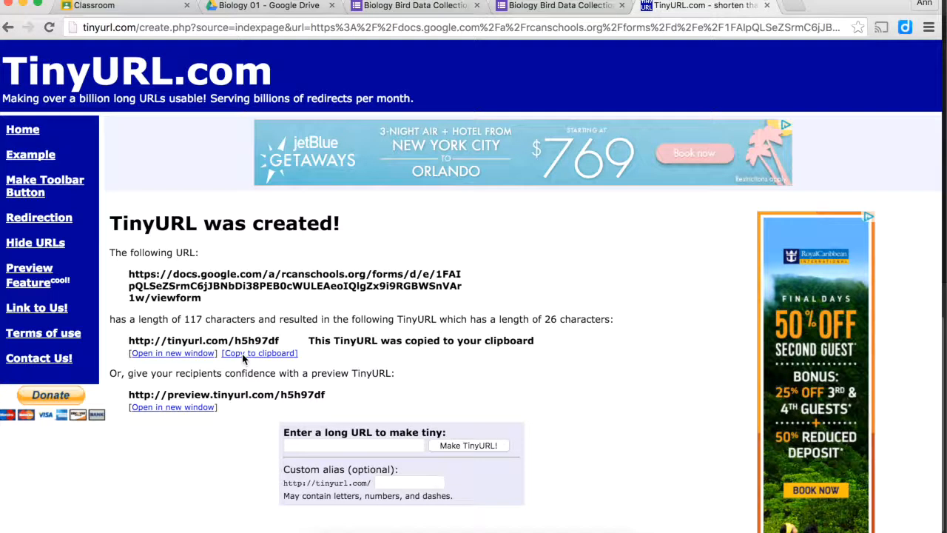
{"action": "left_click", "coordinate": [126, 7]}
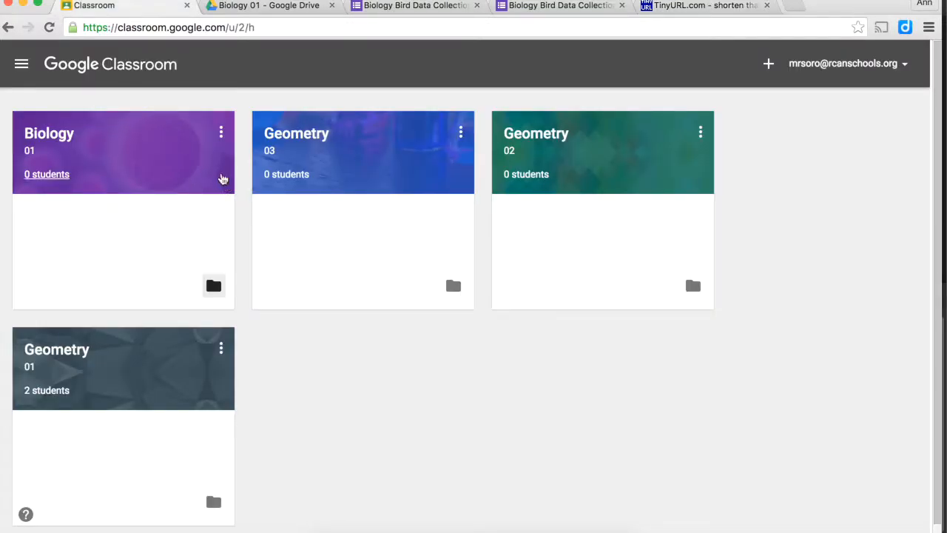
- Open the Biology 01 class and start a new assignment
{"action": "left_click", "coordinate": [72, 144]}
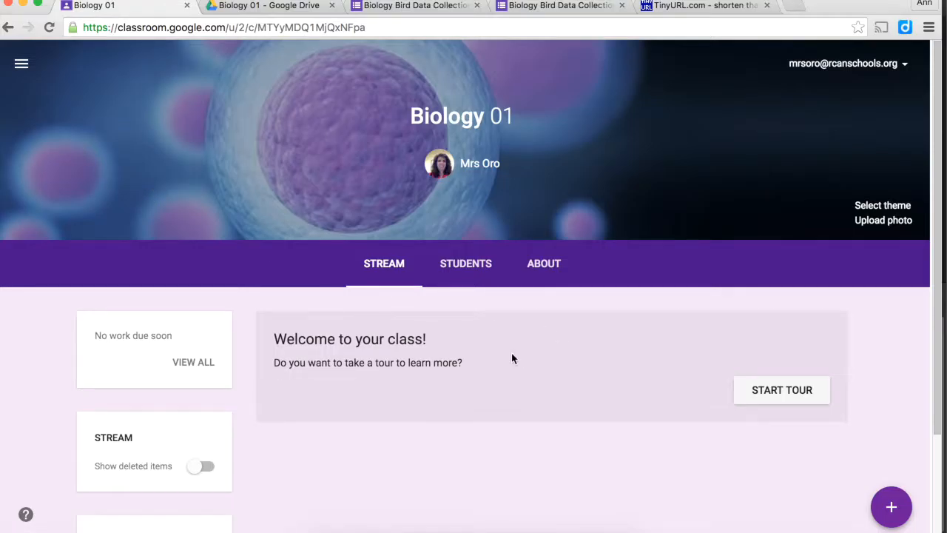
{"action": "mouse_move", "coordinate": [891, 507]}
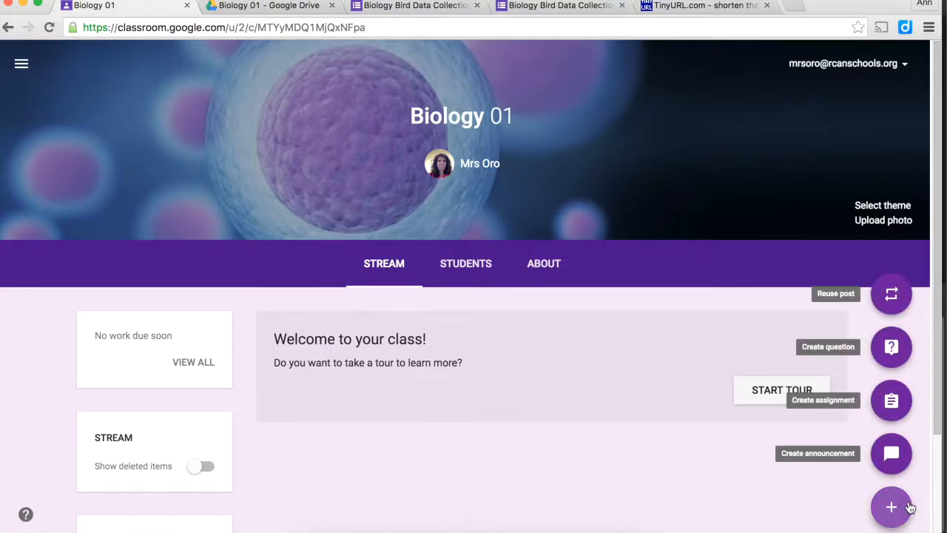
{"action": "left_click", "coordinate": [892, 398]}
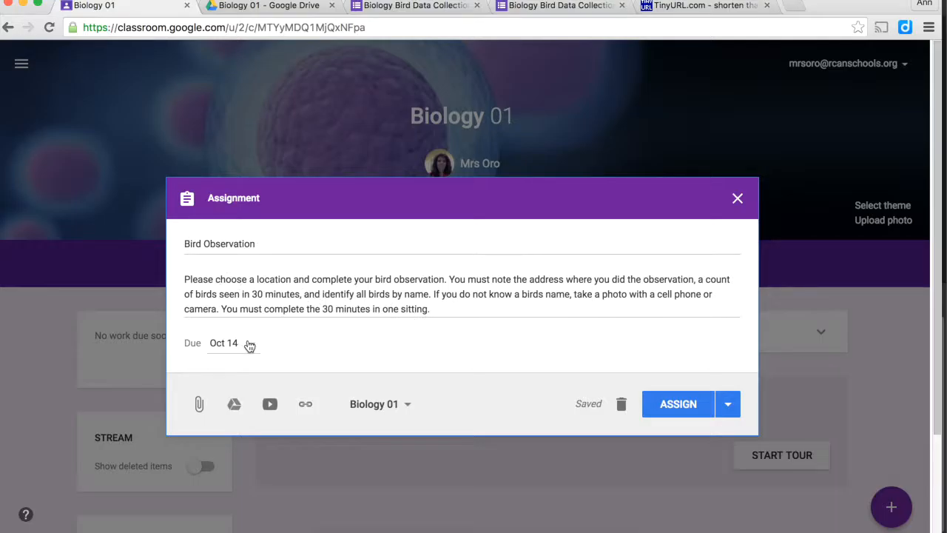
{"action": "left_click", "coordinate": [305, 406]}
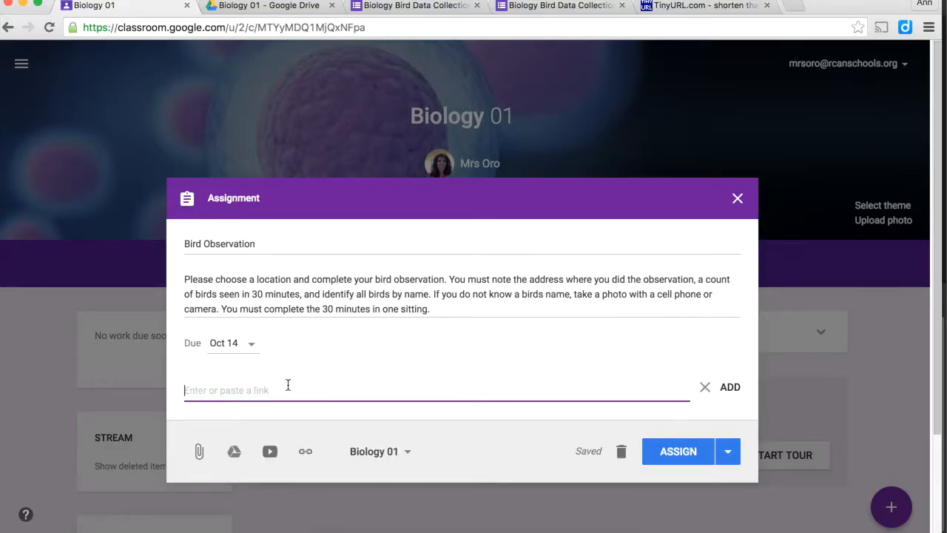
{"action": "right_click", "coordinate": [288, 385]}
{"action": "left_click", "coordinate": [300, 444]}
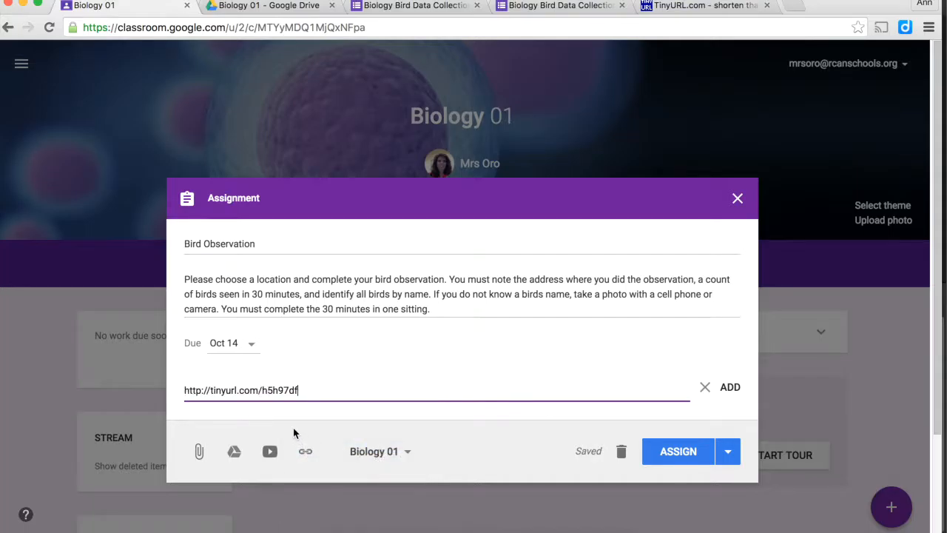
{"action": "left_click", "coordinate": [733, 388]}
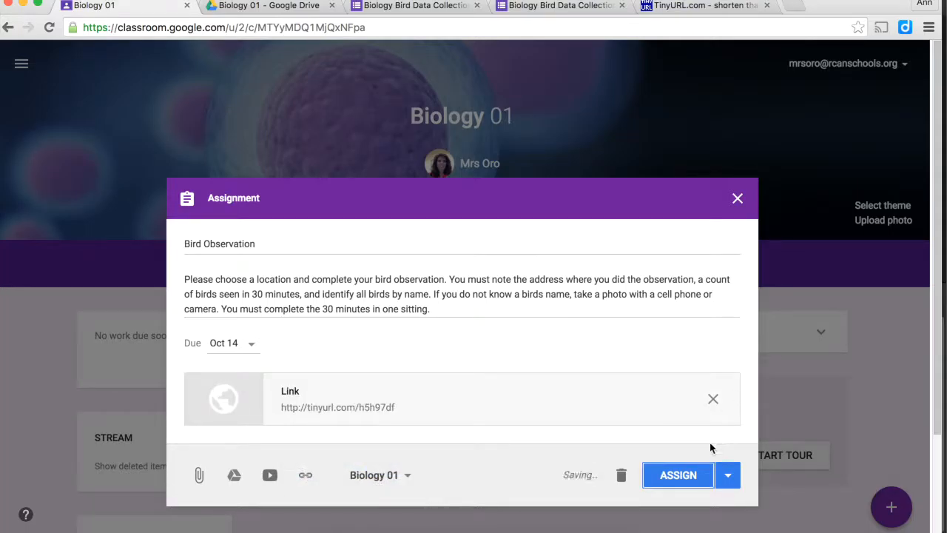